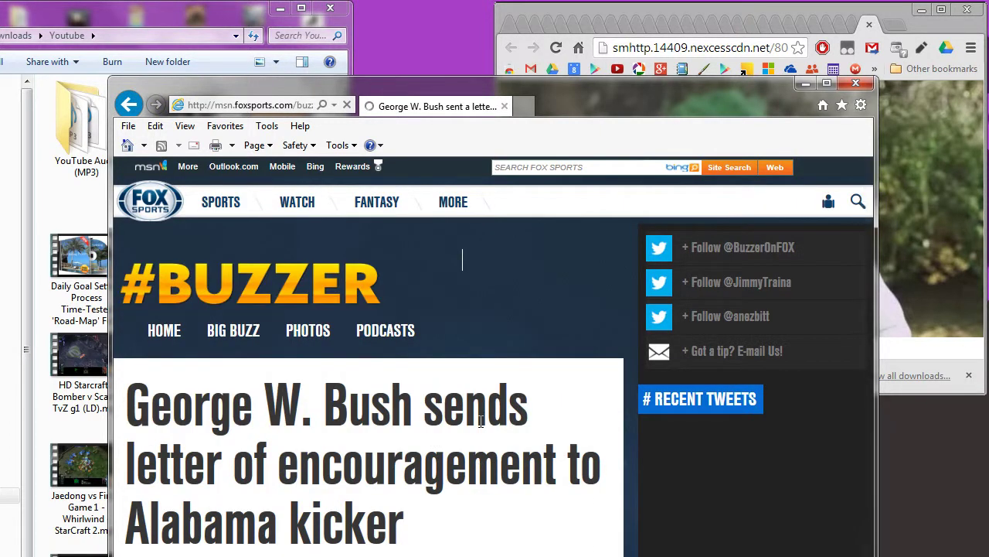
# - Search Bing for 'mediacoder' from the Internet Explorer address bar
pyautogui.scroll(-5, 480, 421)
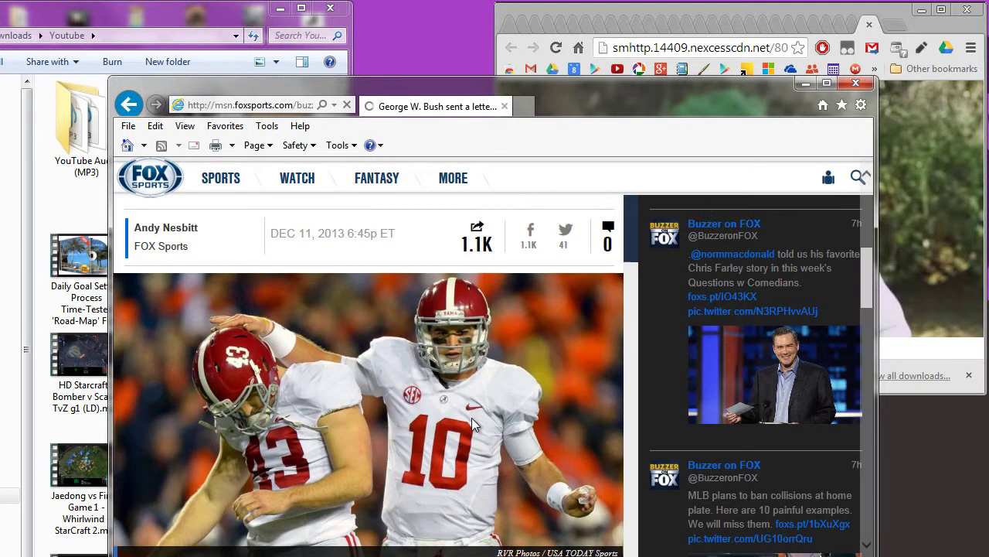
pyautogui.click(296, 104)
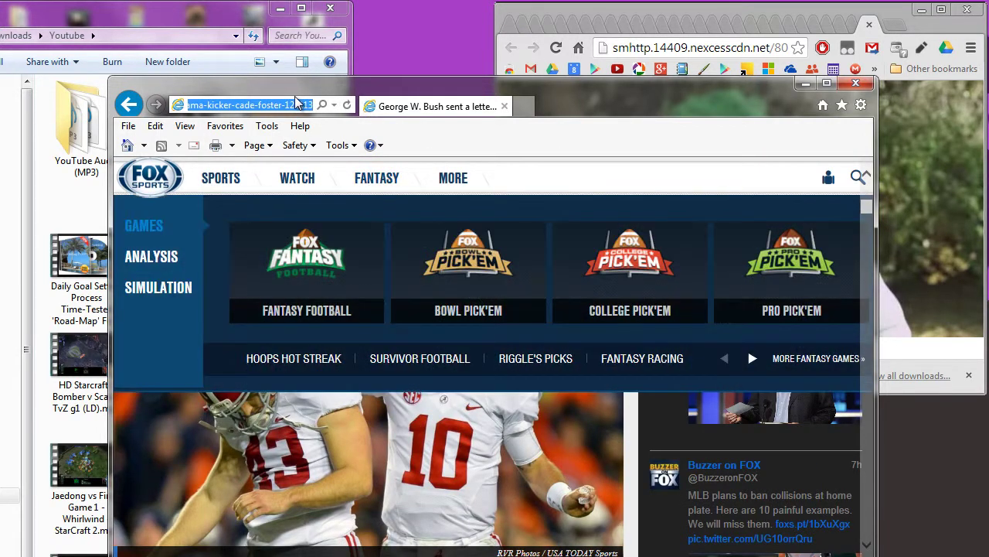
pyautogui.write('mediacat')
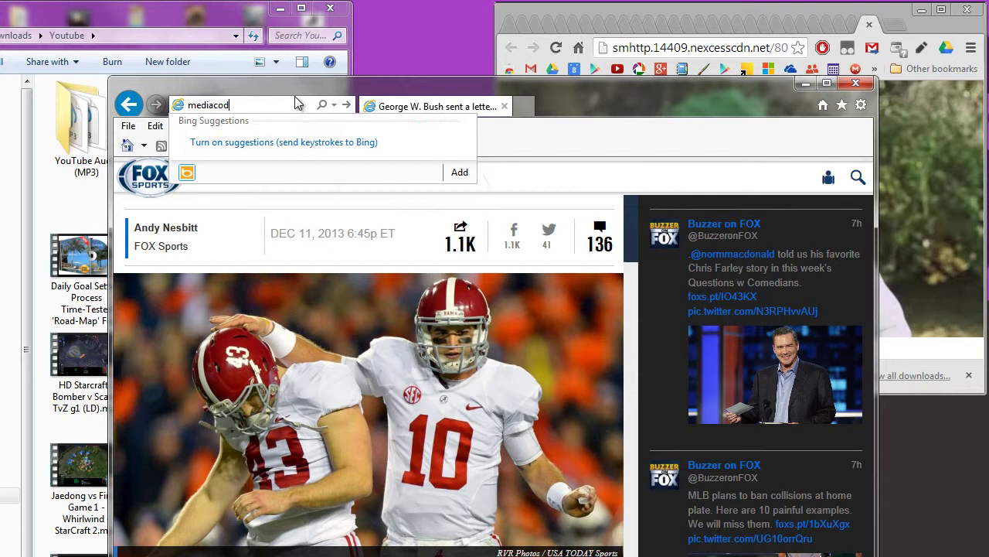
pyautogui.press('Return')
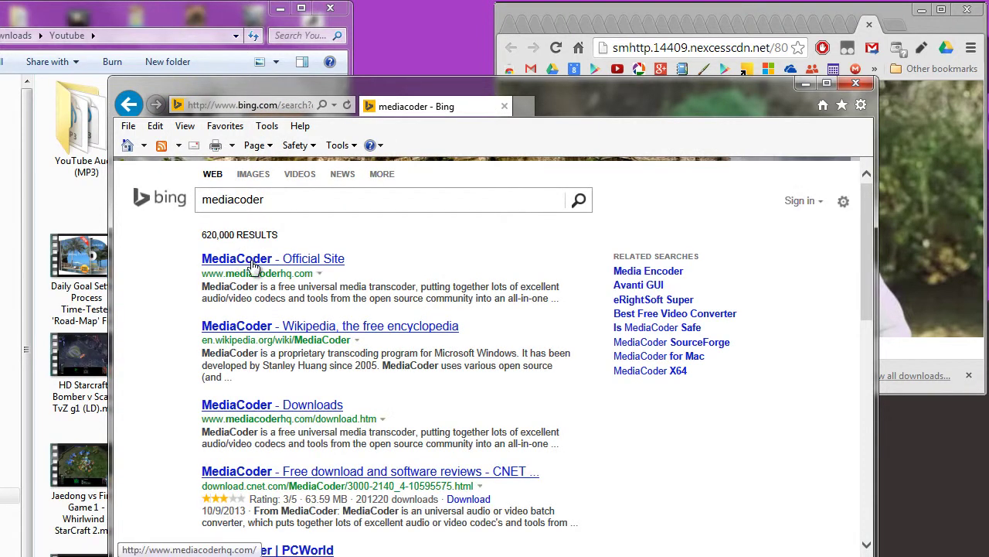
# - Go to the MediaCoder official site's Download page and list all MediaCoder editions
pyautogui.click(252, 267)
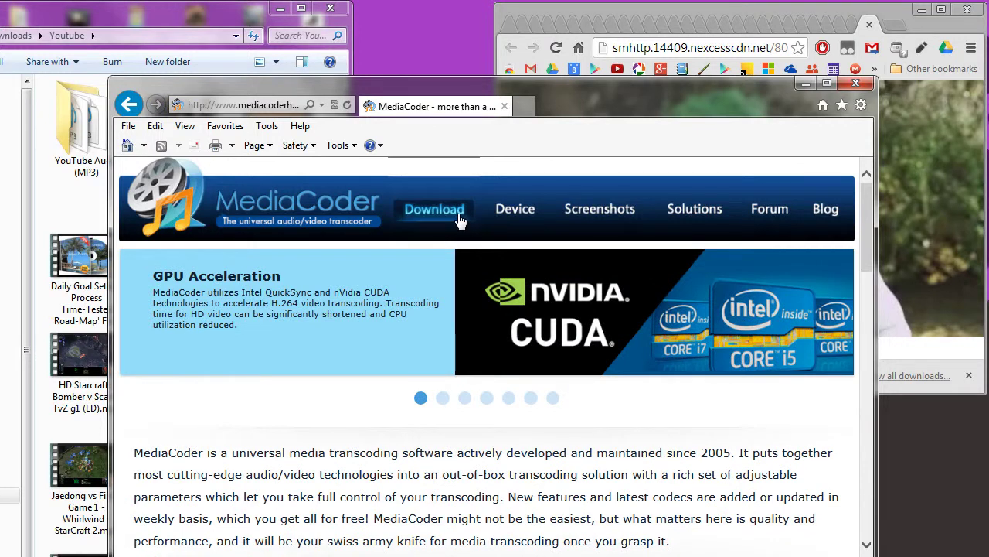
pyautogui.click(459, 220)
pyautogui.scroll(-4, 294, 361)
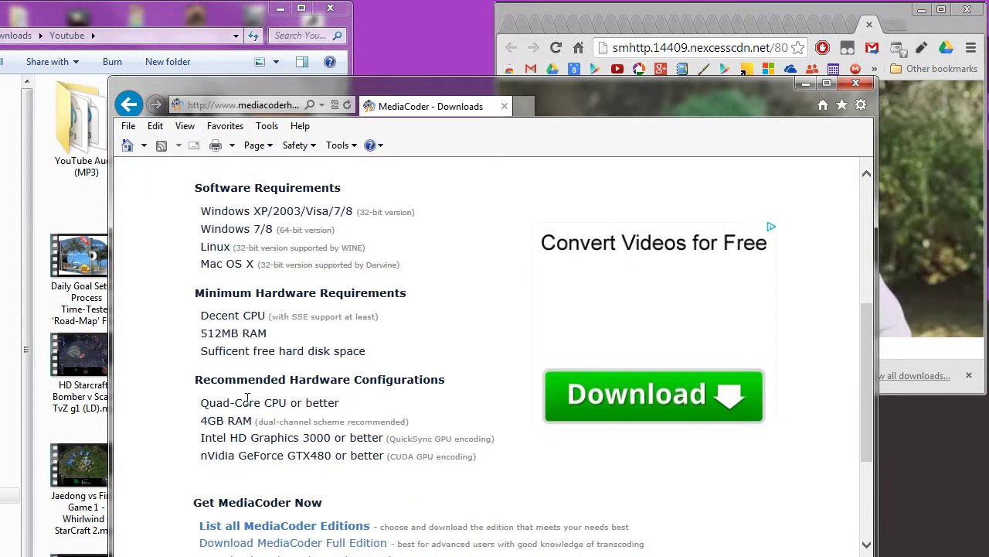
pyautogui.scroll(-3, 245, 396)
pyautogui.click(320, 405)
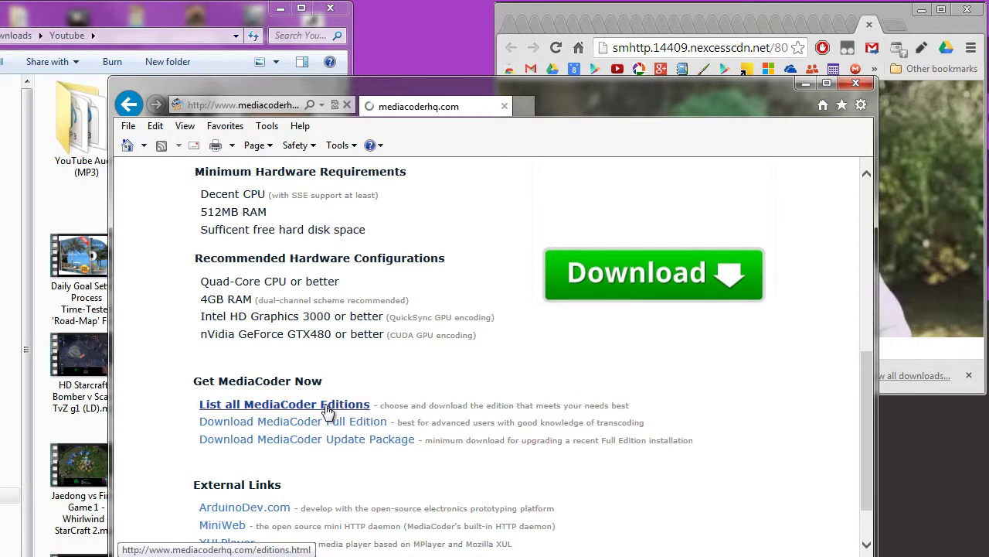
pyautogui.scroll(-4, 336, 394)
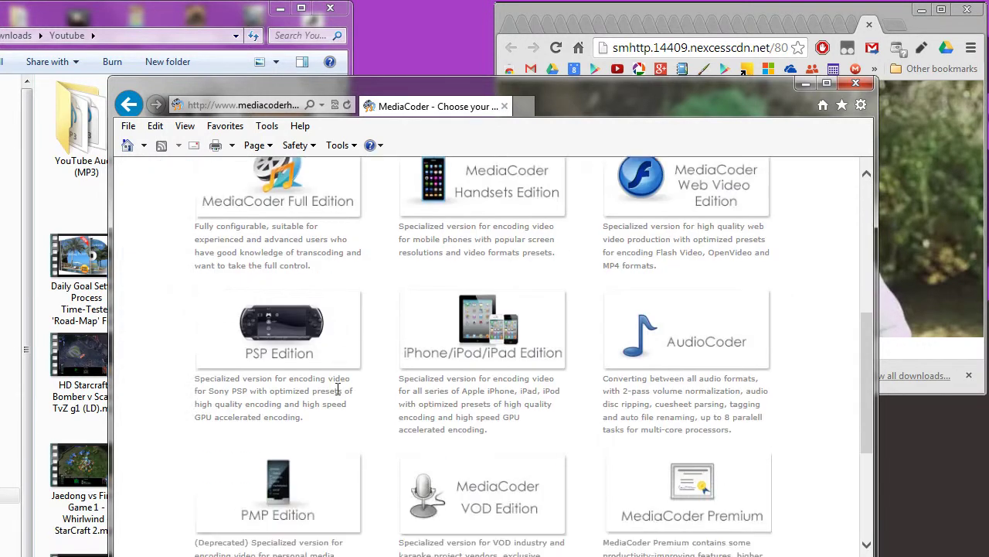
pyautogui.scroll(-3, 323, 363)
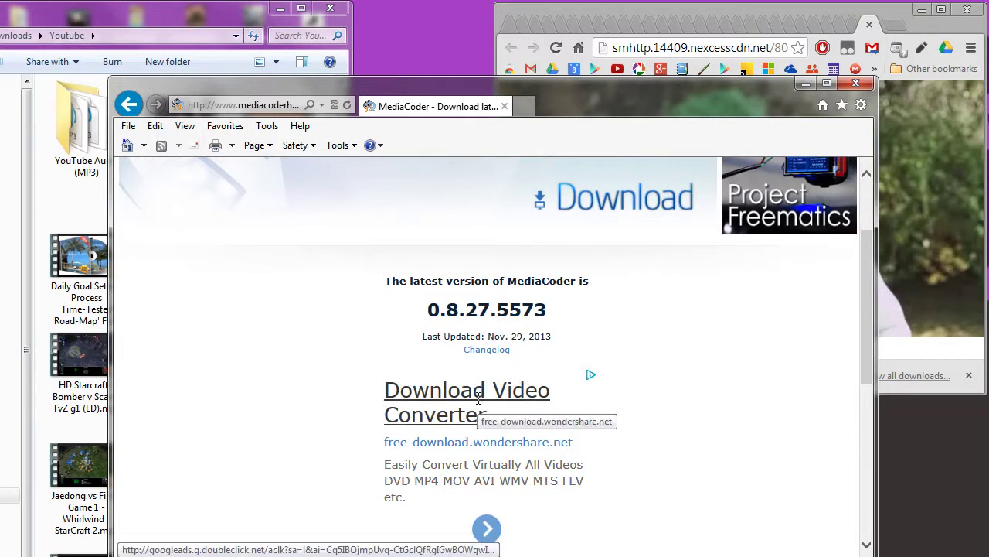
pyautogui.scroll(-3, 479, 403)
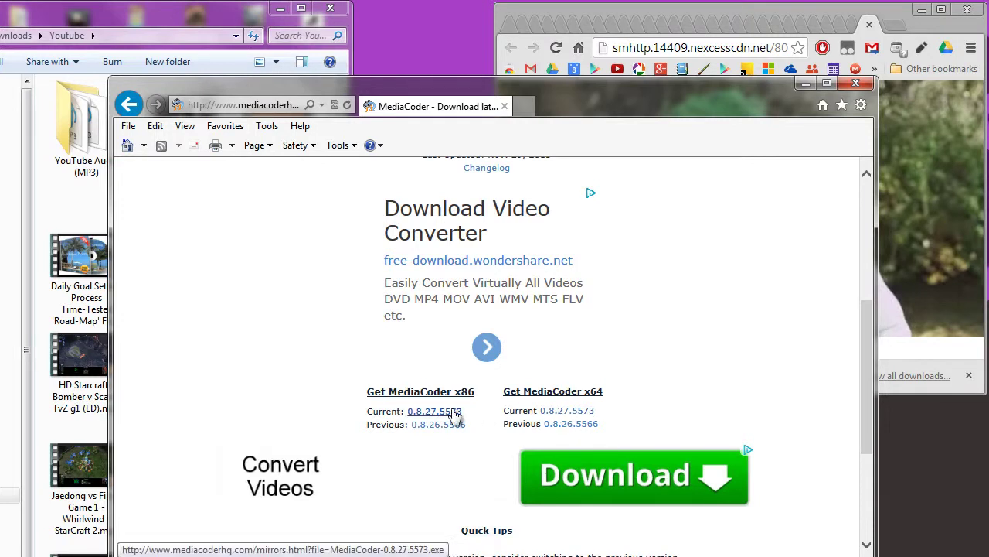
# - Pick the x64 0.8.27.5573 build and start its download from Mirror #1
pyautogui.click(572, 411)
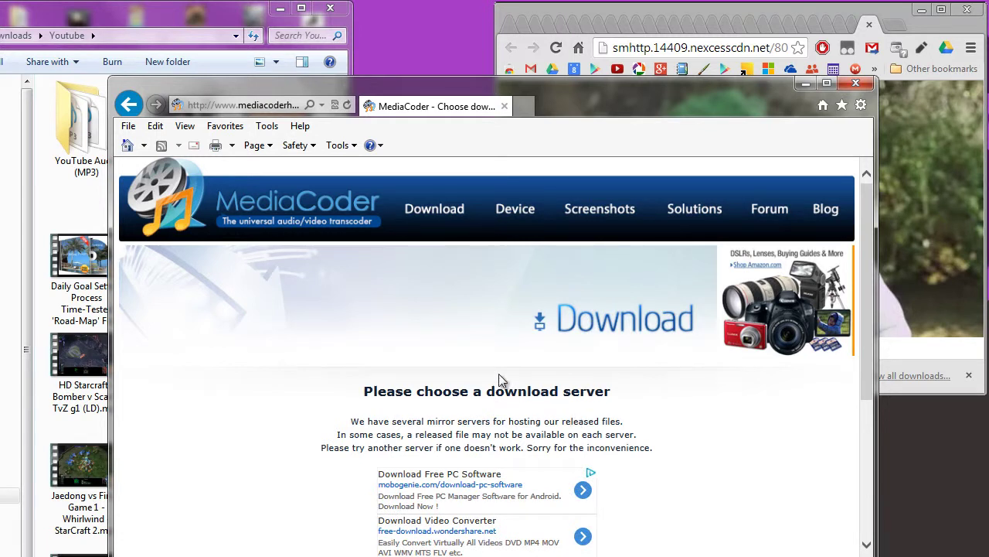
pyautogui.scroll(-2, 499, 379)
pyautogui.scroll(-1, 483, 371)
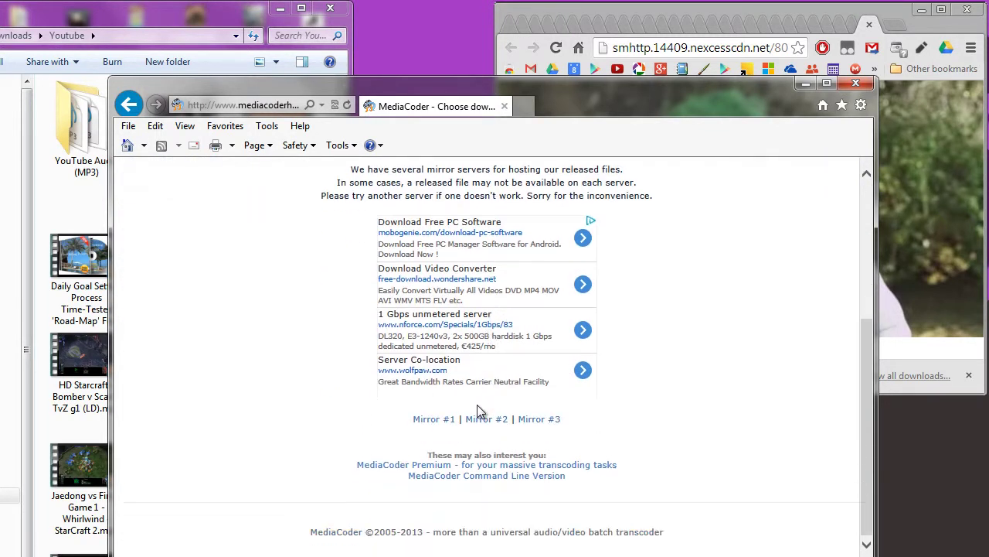
pyautogui.click(422, 416)
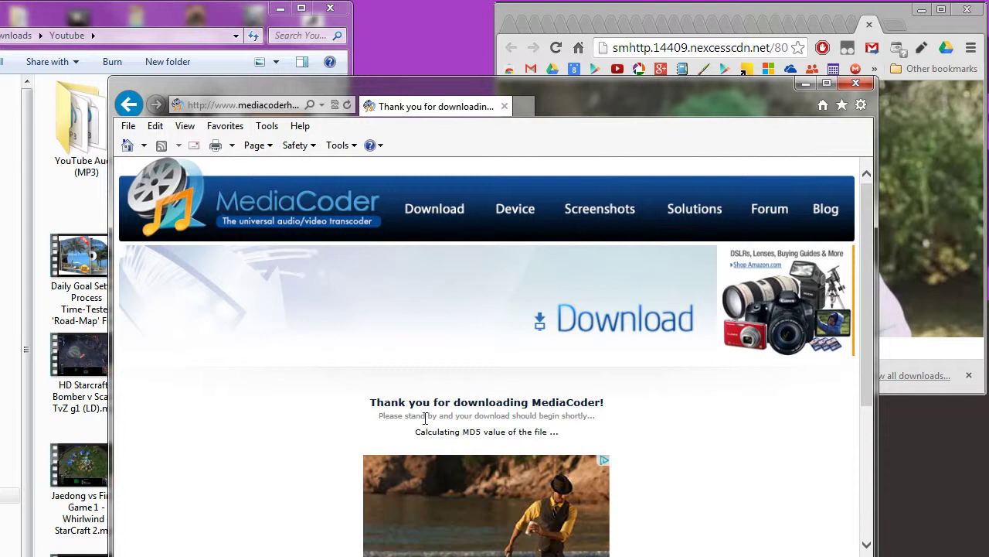
pyautogui.scroll(-2, 426, 422)
pyautogui.scroll(-1, 424, 423)
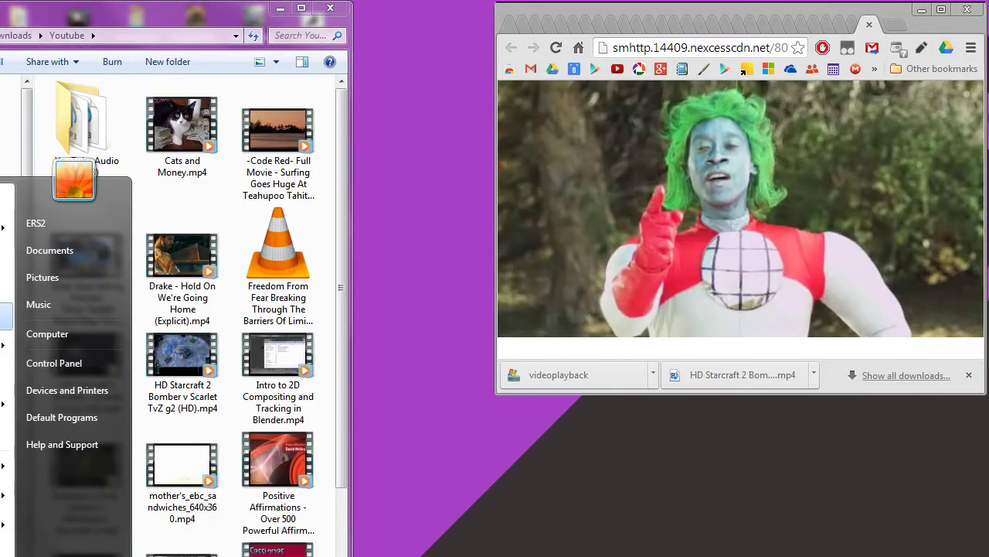
# - Launch MediaCoder, skipping the welcome screen and declining the newer version
pyautogui.press('Return')
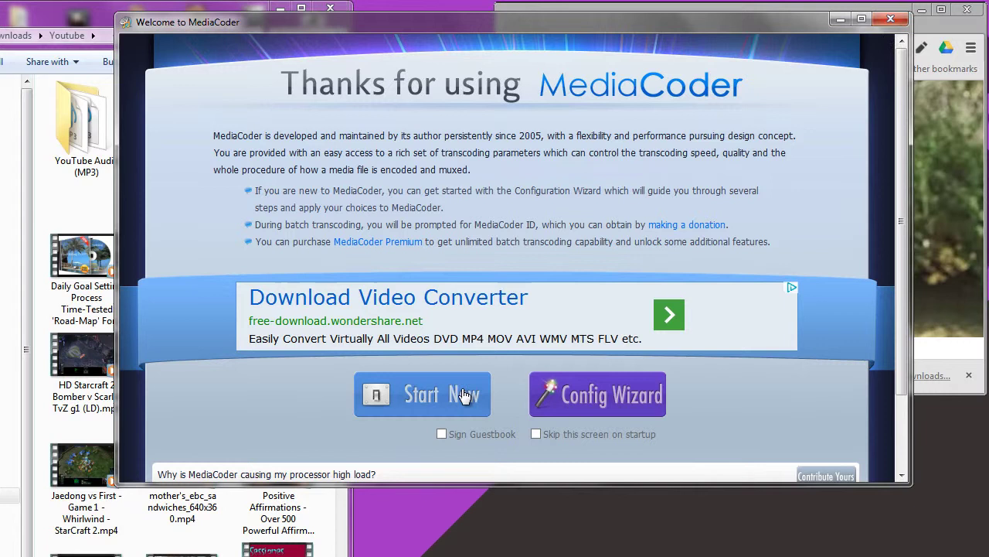
pyautogui.click(461, 393)
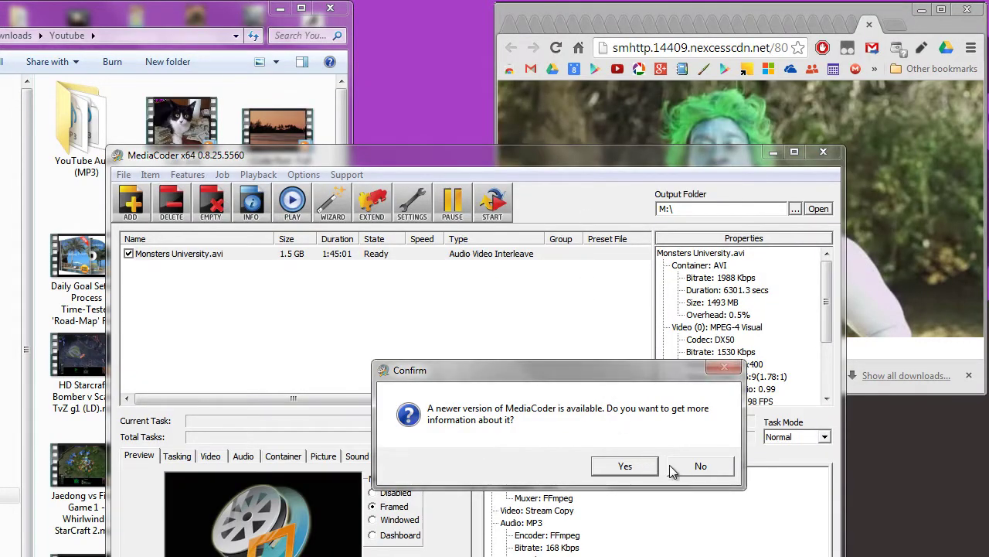
pyautogui.click(701, 467)
# - Stretch the window to full height and delete the leftover Monsters University.avi task
pyautogui.moveTo(528, 151); pyautogui.dragTo(537, 22)
pyautogui.doubleClick(535, 17)
pyautogui.click(274, 128)
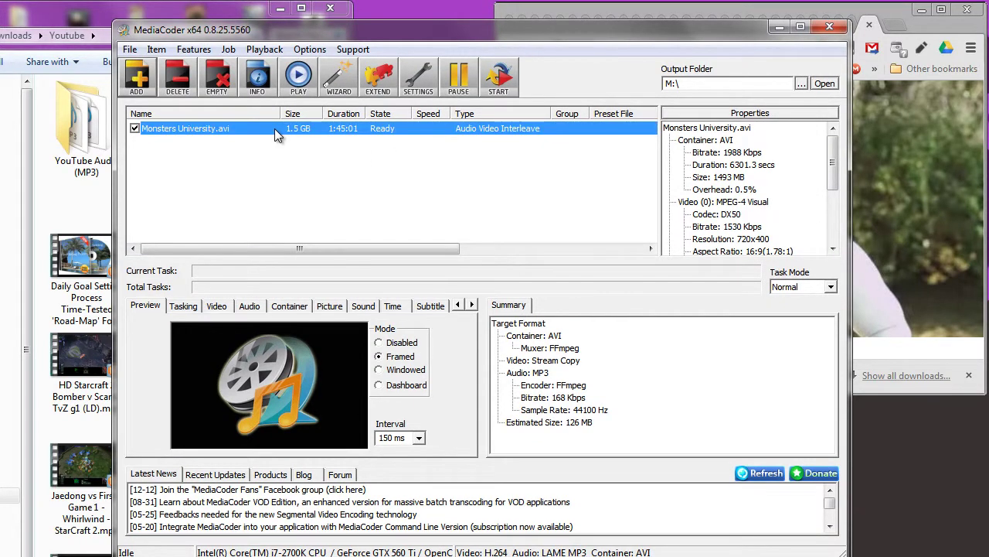
pyautogui.press('Delete')
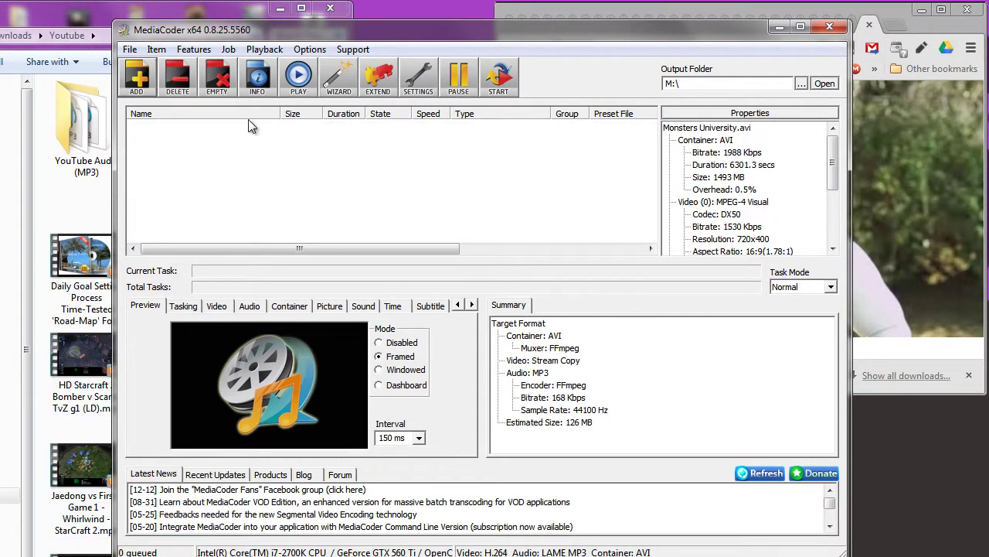
# - Drag the Flash video from the downloads folder into MediaCoder's task list
pyautogui.moveTo(115, 130); pyautogui.dragTo(267, 130)
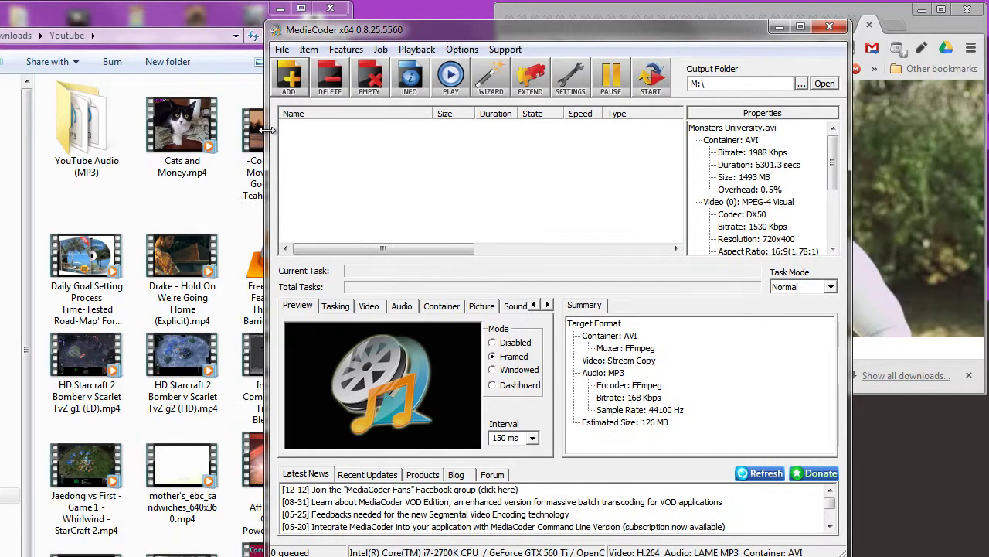
pyautogui.click(229, 338)
pyautogui.scroll(-3, 224, 355)
pyautogui.moveTo(87, 541); pyautogui.dragTo(425, 162)
pyautogui.click(427, 129)
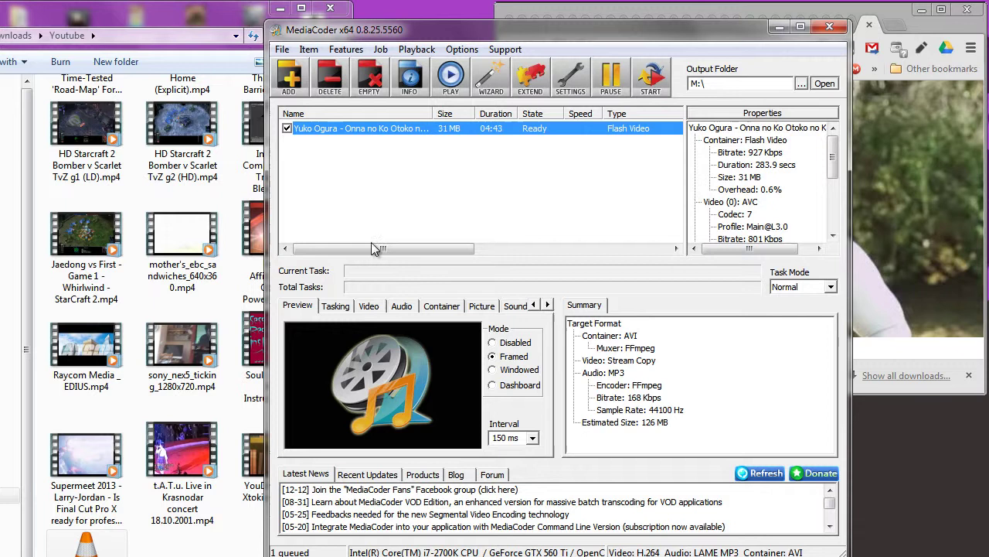
# - Turn off Copy Video and set the video format to MPEG2 with automatic encoder
pyautogui.click(371, 308)
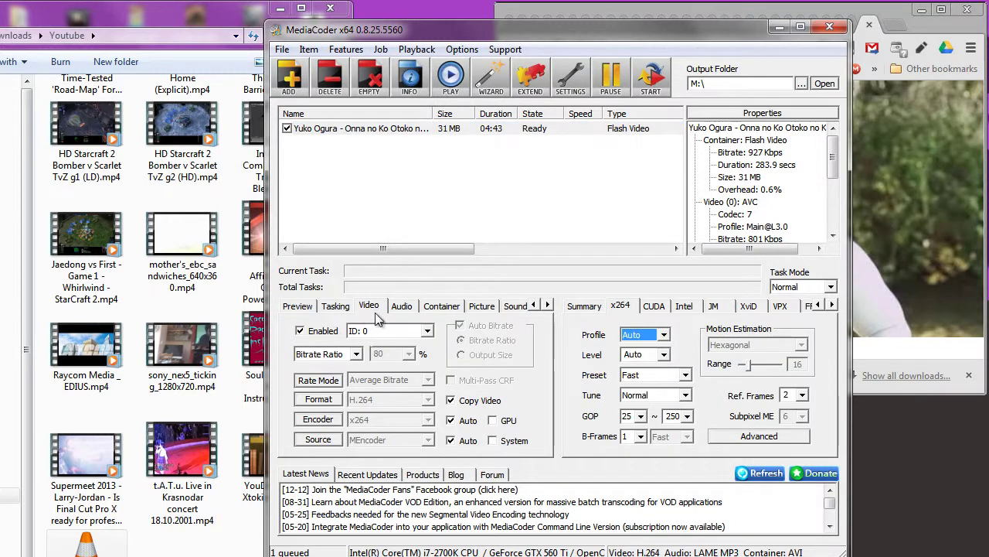
pyautogui.click(402, 308)
pyautogui.click(369, 308)
pyautogui.click(448, 421)
pyautogui.click(429, 400)
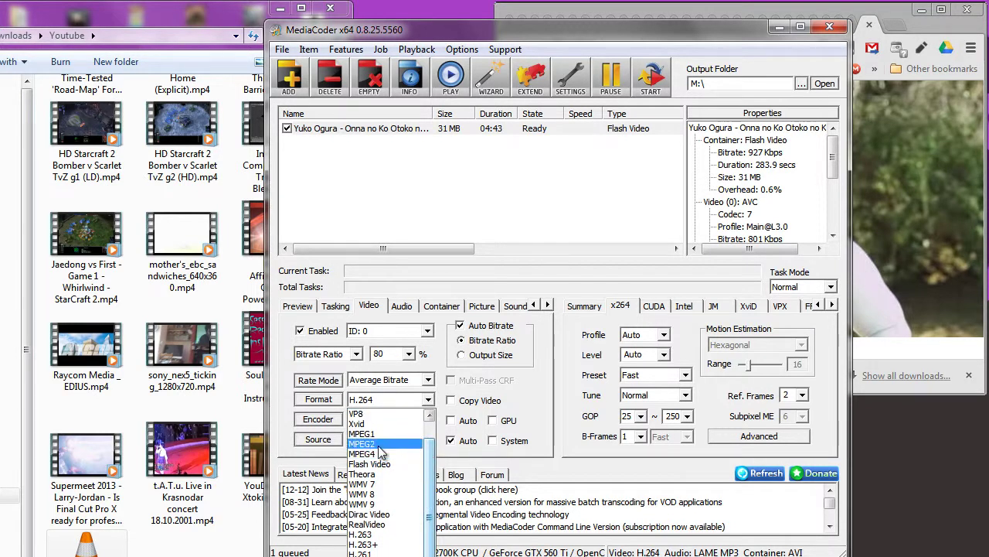
pyautogui.click(378, 454)
pyautogui.click(452, 421)
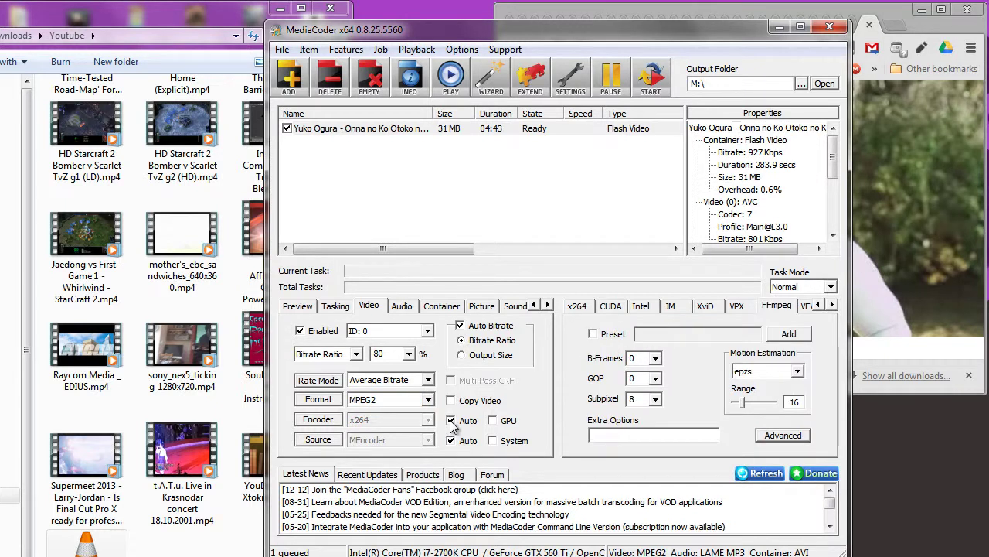
# - Set bitrate ratio to 100 and switch to Max. Bitrate of 12000 Kbps
pyautogui.click(409, 353)
pyautogui.click(383, 370)
pyautogui.click(357, 354)
pyautogui.click(340, 388)
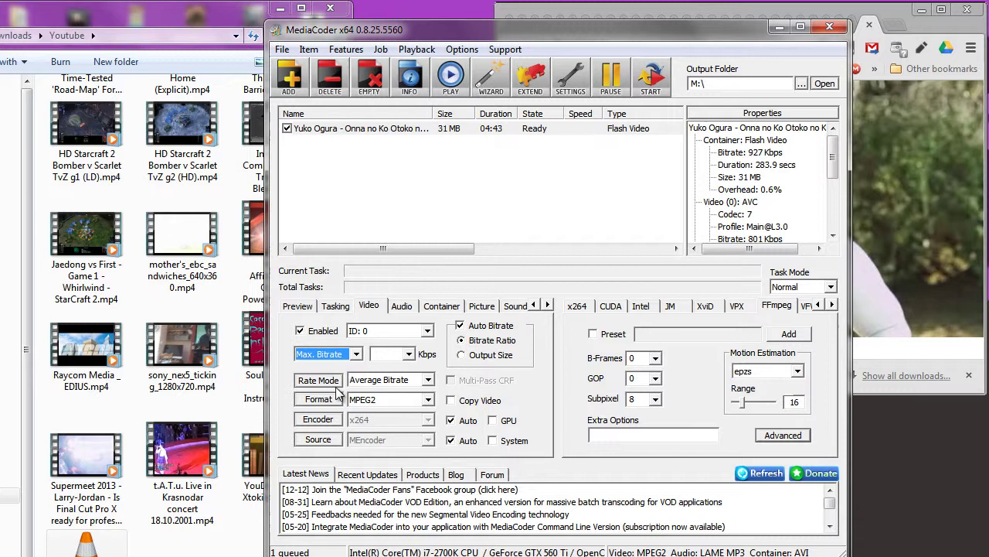
pyautogui.click(408, 354)
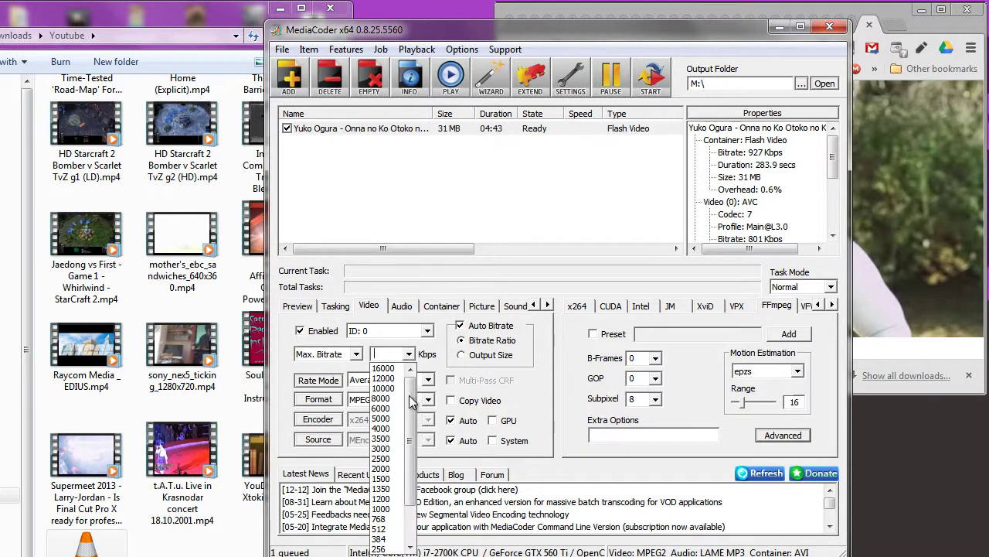
pyautogui.click(399, 378)
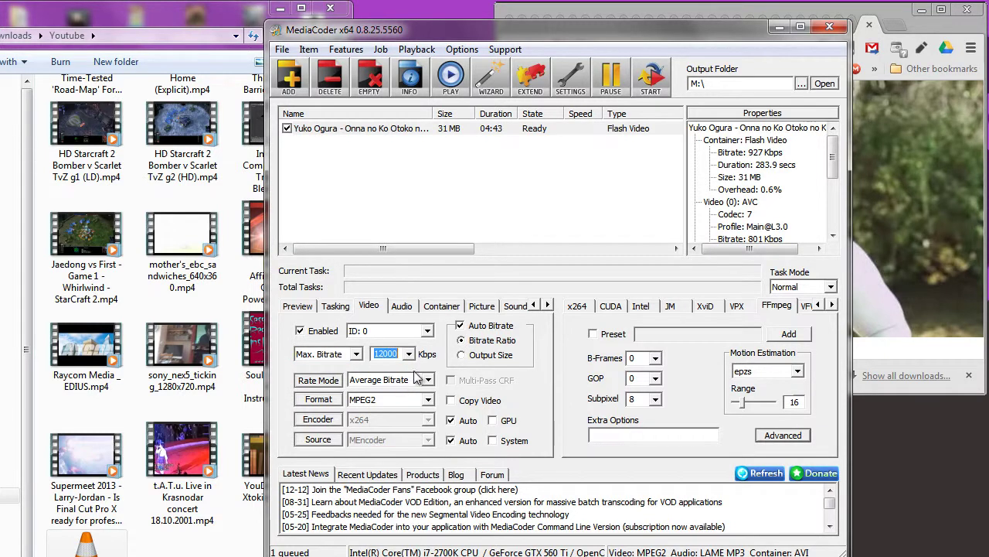
# - Set the output audio format to MP2, resampled at 48000 Hz
pyautogui.click(405, 306)
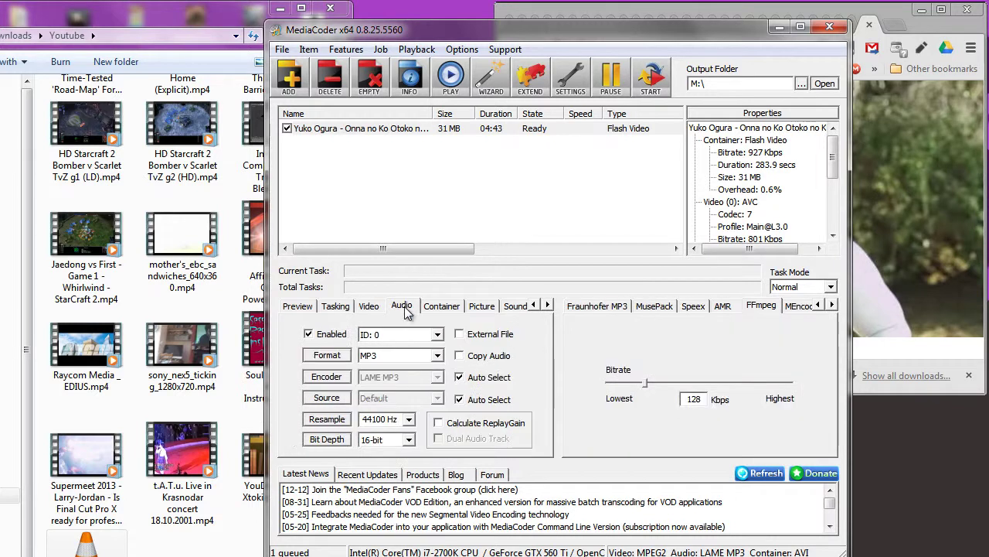
pyautogui.click(418, 354)
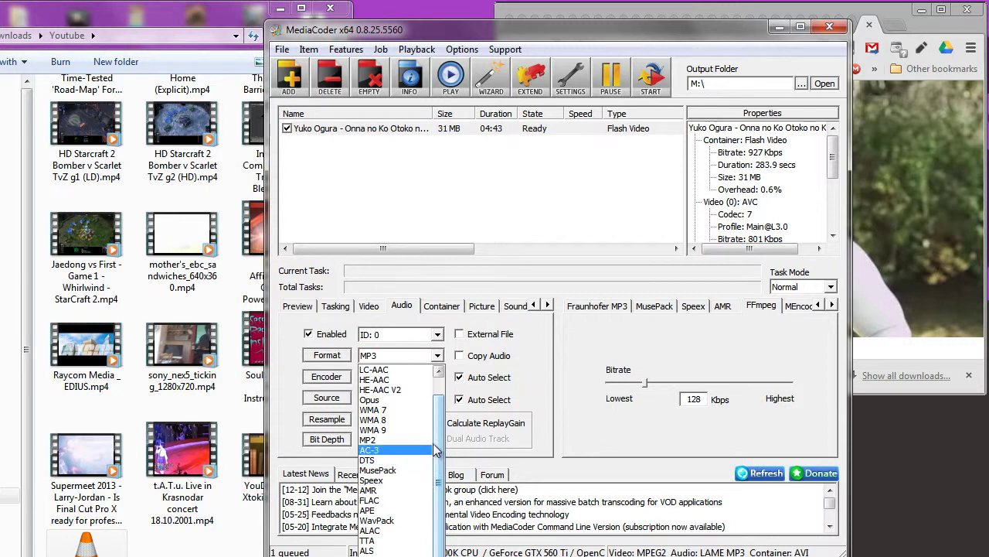
pyautogui.click(408, 439)
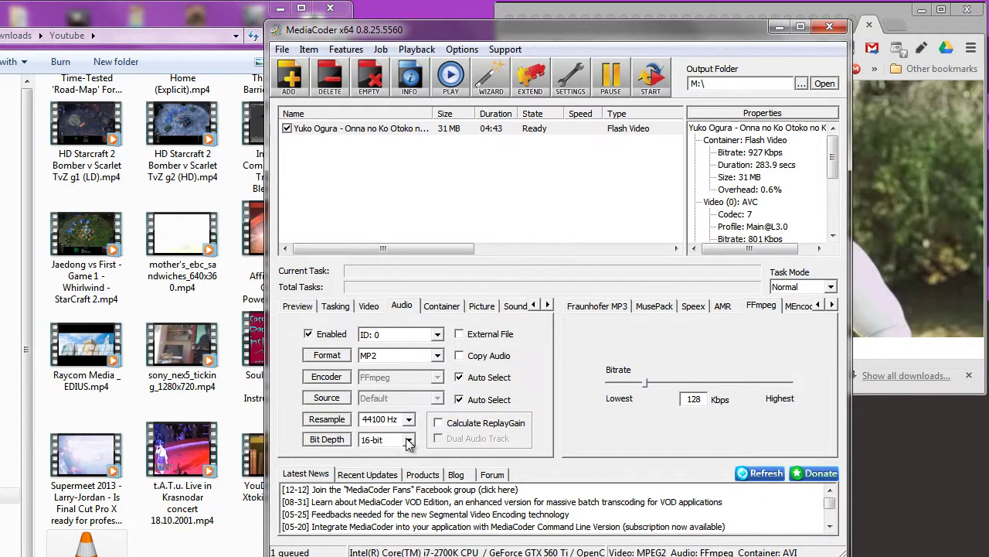
pyautogui.click(408, 422)
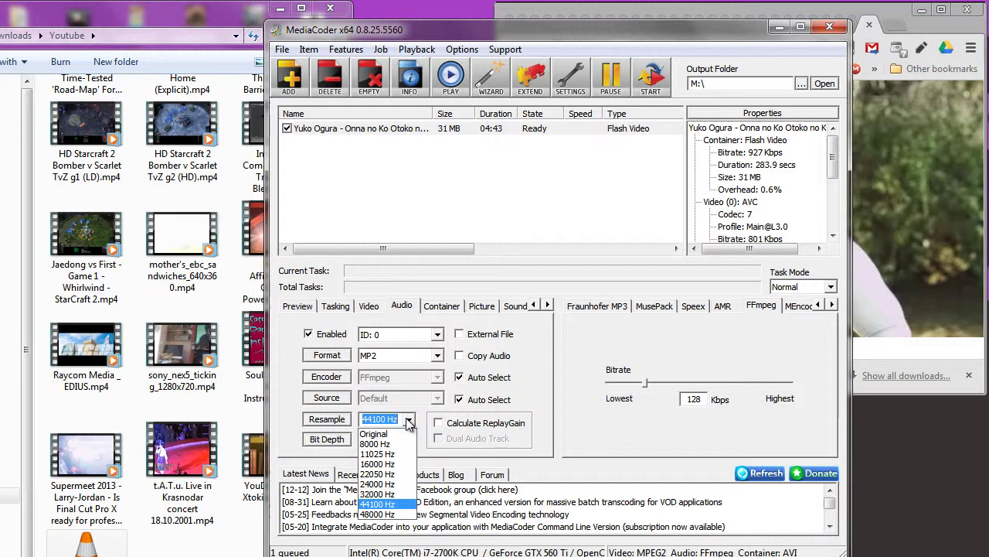
pyautogui.click(385, 514)
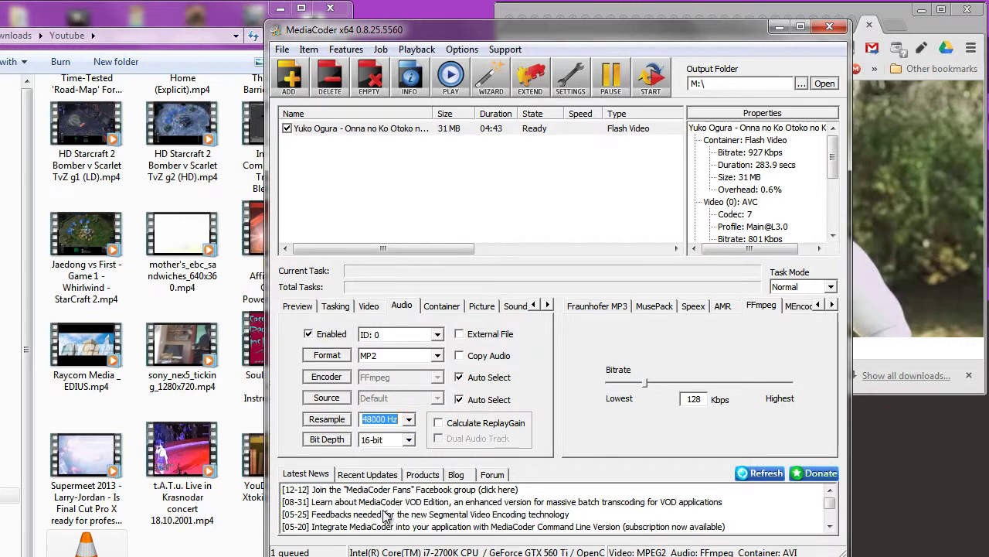
pyautogui.press('Home')
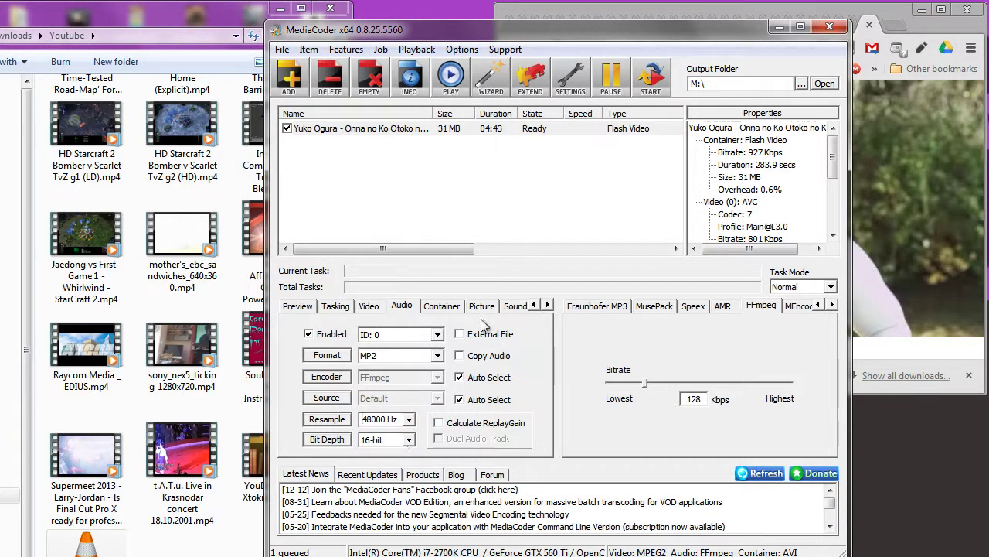
pyautogui.click(439, 307)
# - Choose MPEG2 from the Container list in place of AVI, then reselect the queued task
pyautogui.click(446, 338)
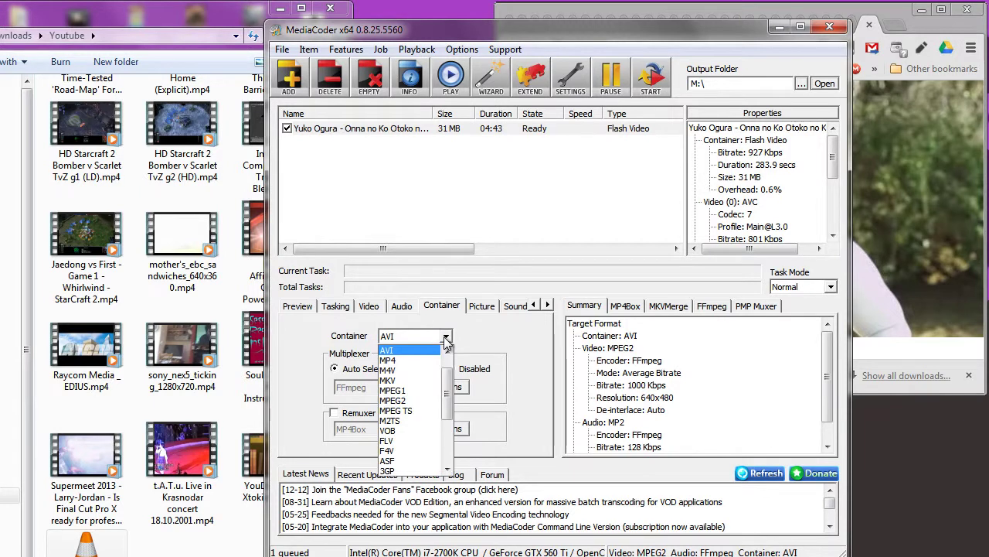
pyautogui.moveTo(446, 398)
pyautogui.mouseDown()
pyautogui.moveTo(448, 391)
pyautogui.moveTo(450, 430)
pyautogui.moveTo(449, 410)
pyautogui.mouseUp()
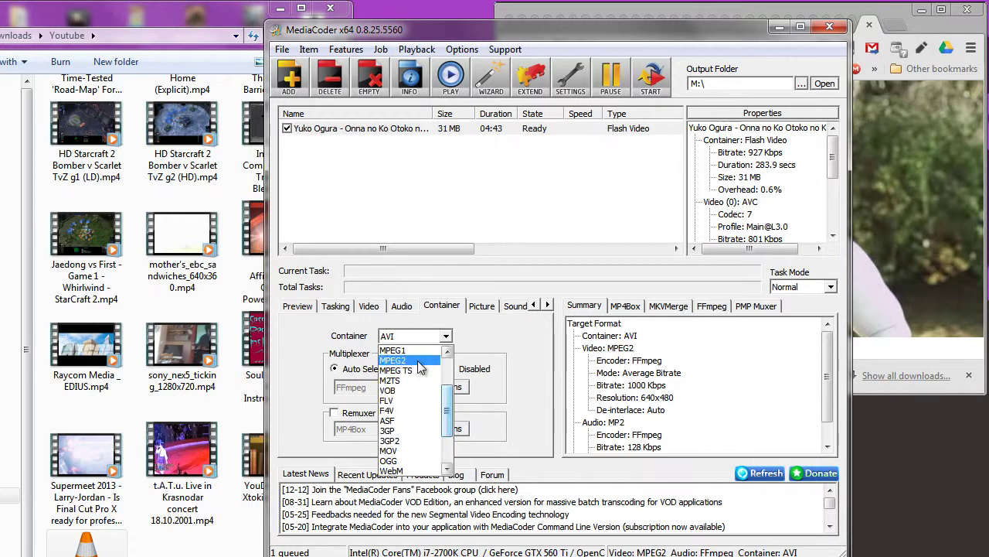
pyautogui.click(418, 363)
pyautogui.click(619, 129)
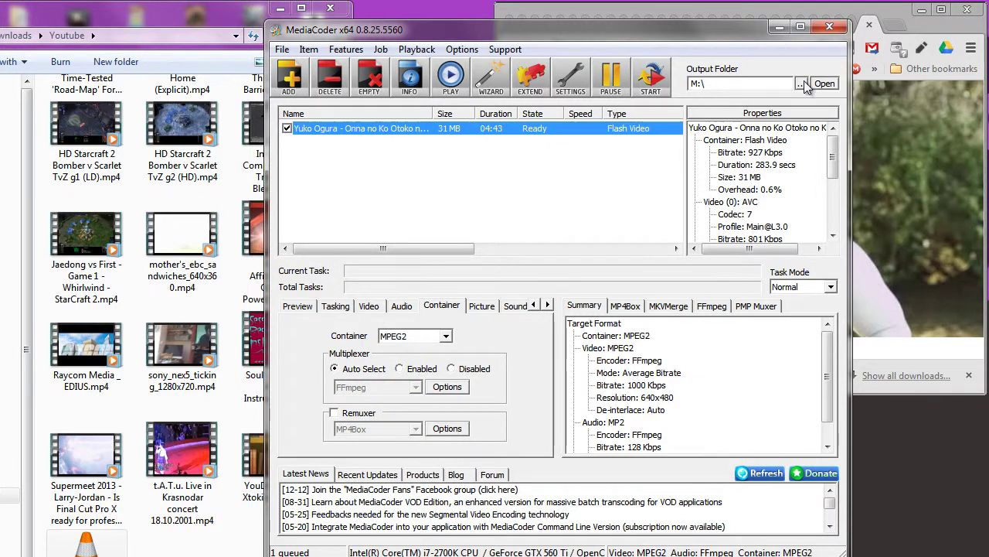
# - Set the output folder to the My Book (J:) drive and start transcoding
pyautogui.click(802, 83)
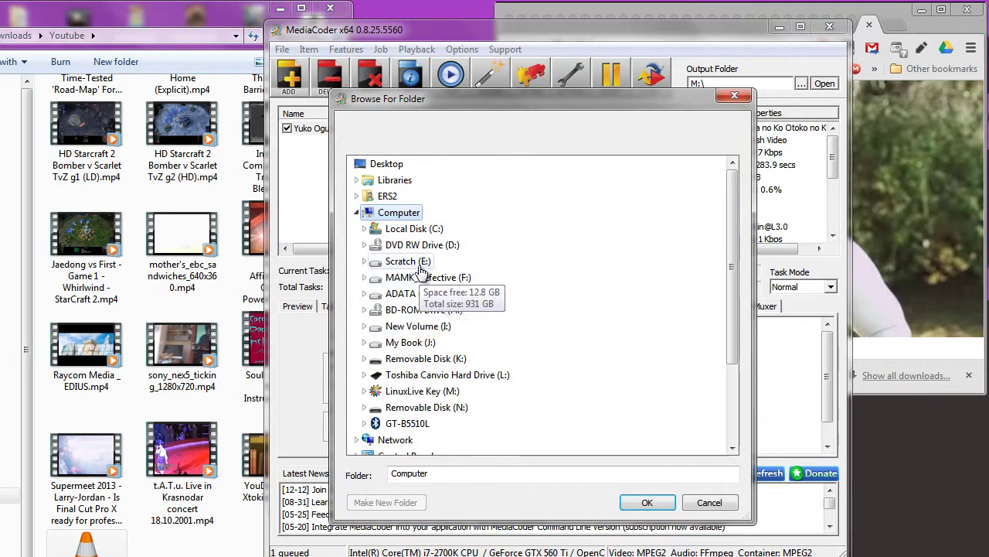
pyautogui.click(410, 342)
pyautogui.press('Return')
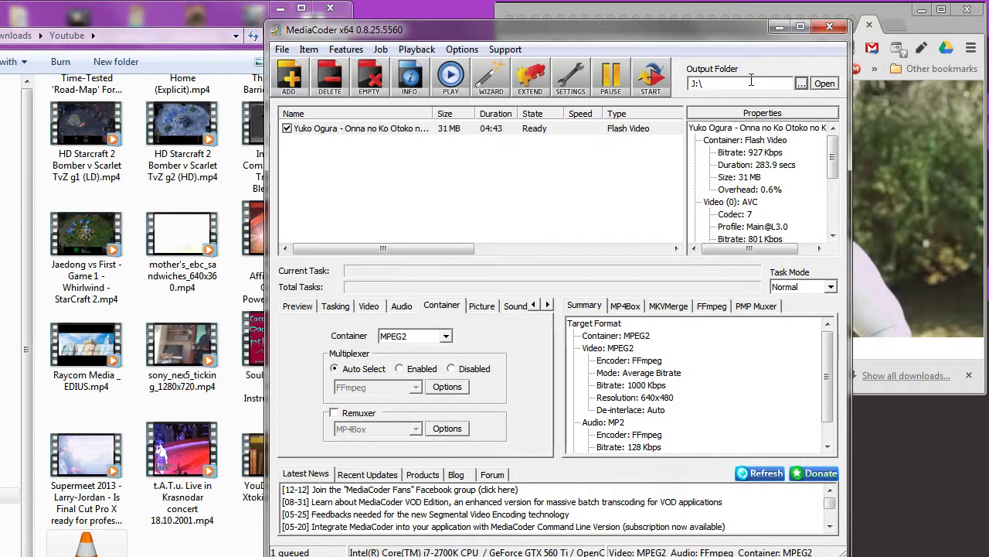
pyautogui.click(655, 81)
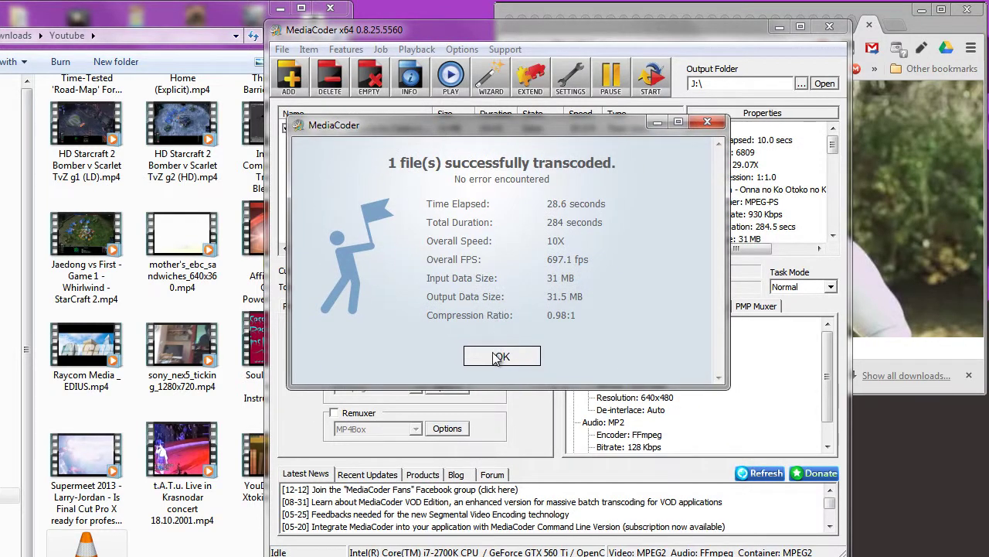
# - Open the J:\ output folder and play the converted .mpg, minimizing the folder window
pyautogui.click(497, 357)
pyautogui.click(802, 87)
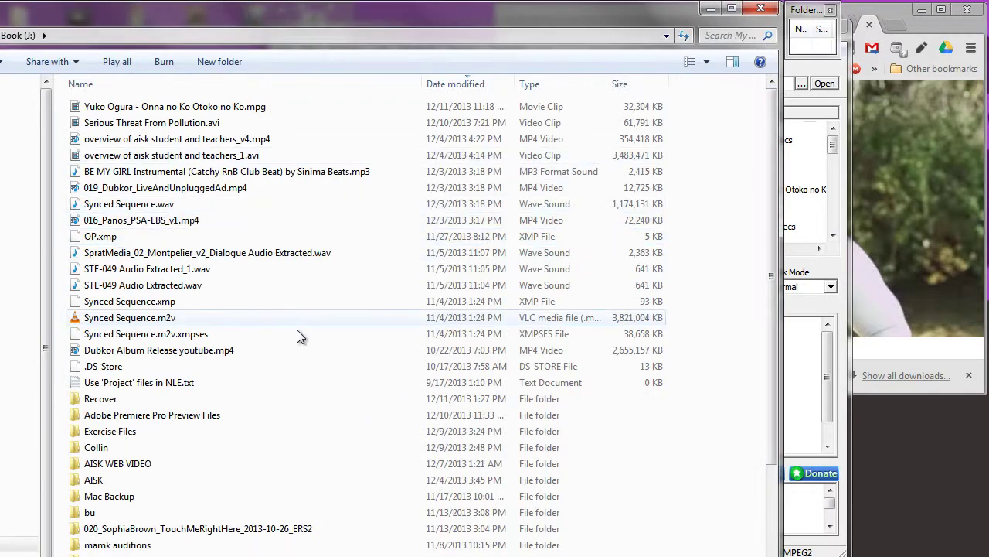
pyautogui.doubleClick(186, 107)
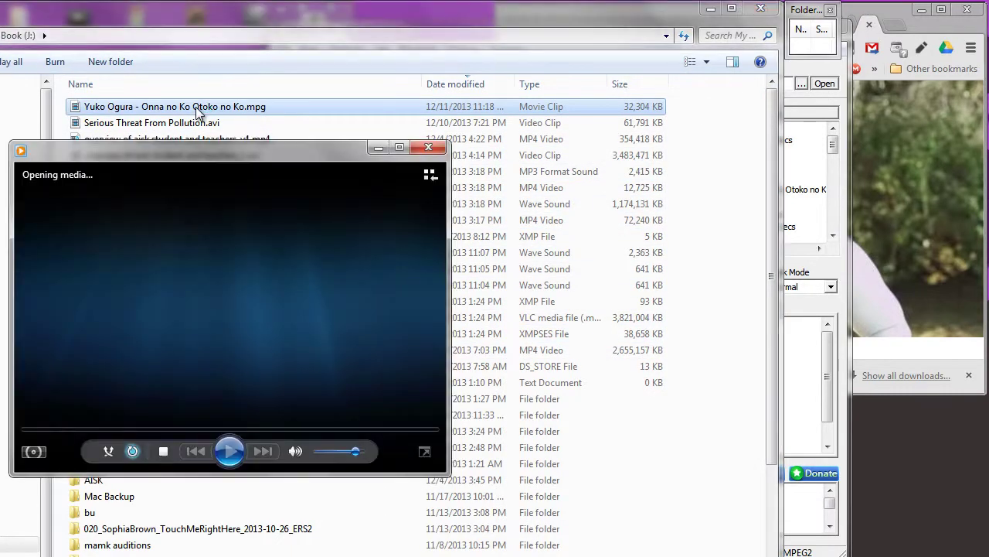
pyautogui.moveTo(221, 152); pyautogui.dragTo(437, 66)
pyautogui.click(449, 53)
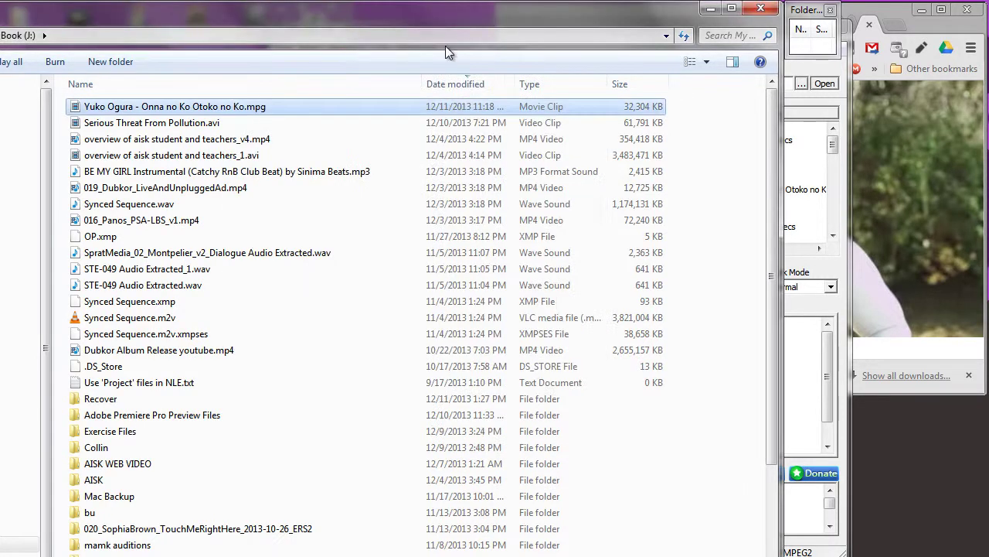
pyautogui.click(717, 9)
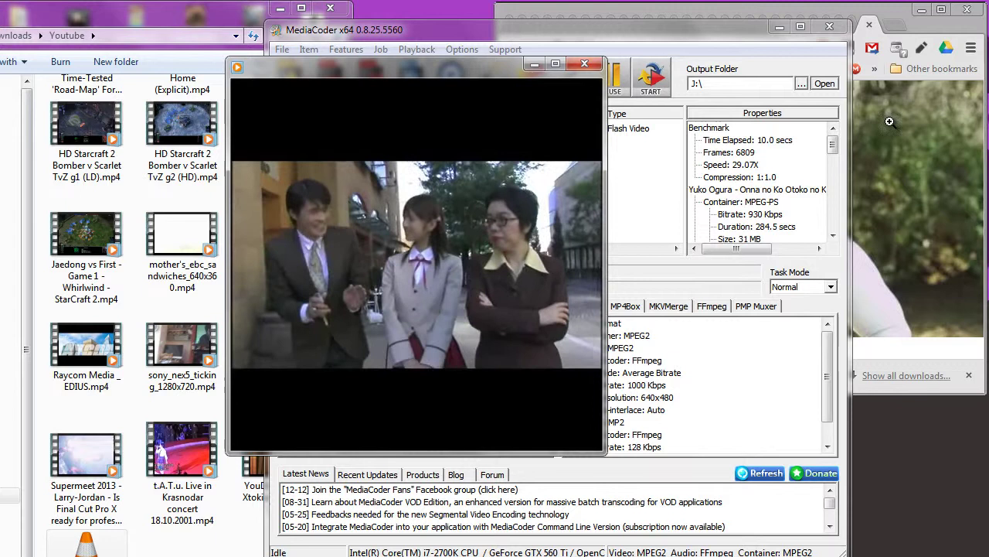
# - Check playback at about 01:21 and 03:37, pausing each time, then close the player
pyautogui.moveTo(435, 371)
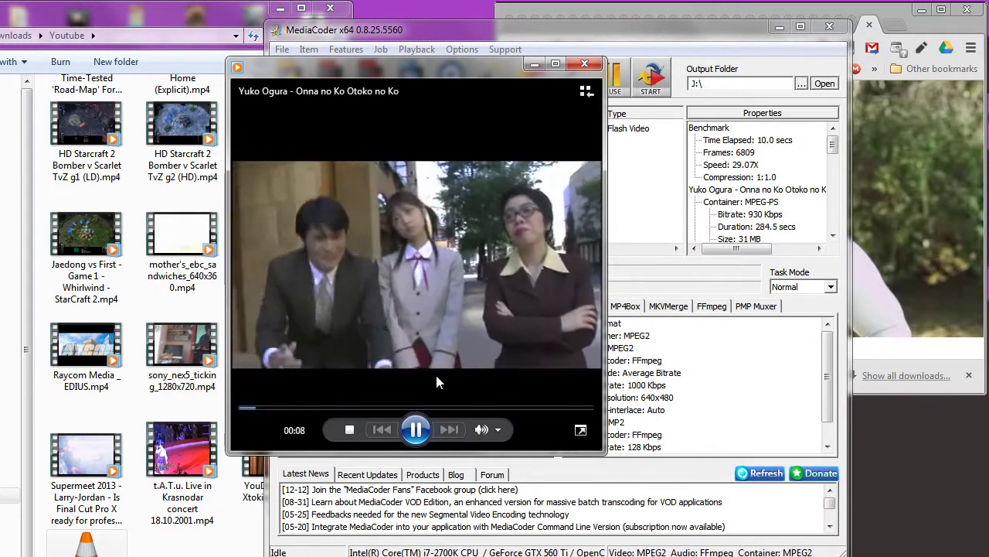
pyautogui.click(343, 407)
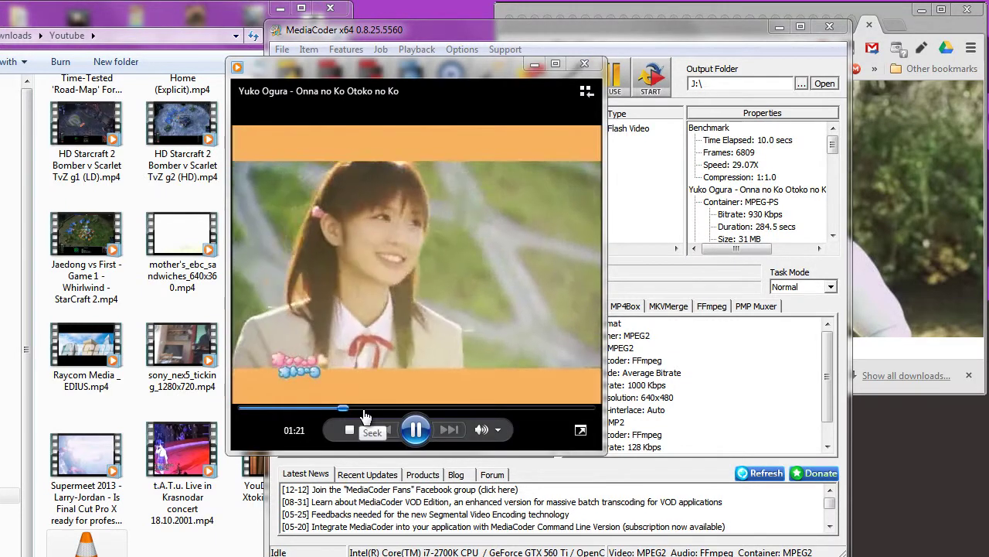
pyautogui.click(414, 427)
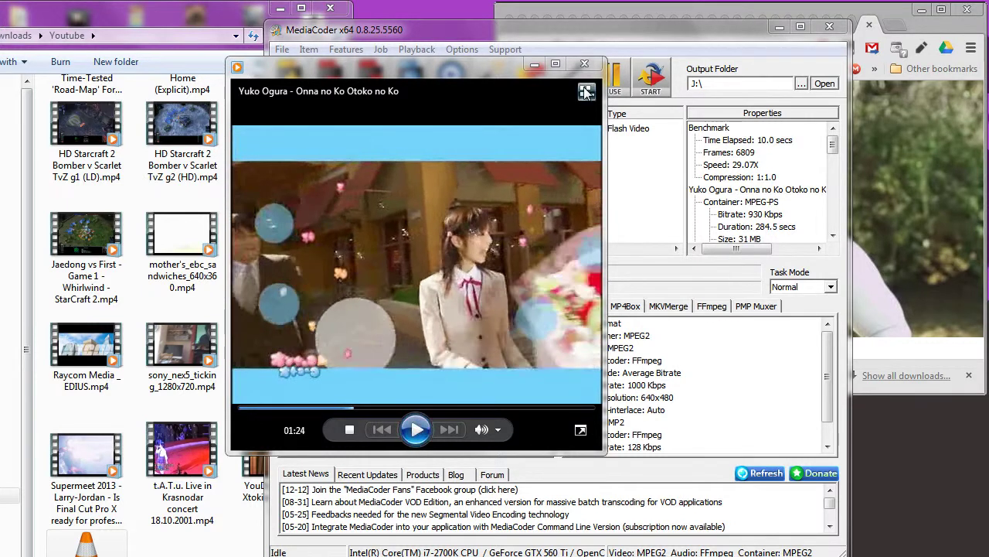
pyautogui.click(514, 408)
pyautogui.click(416, 430)
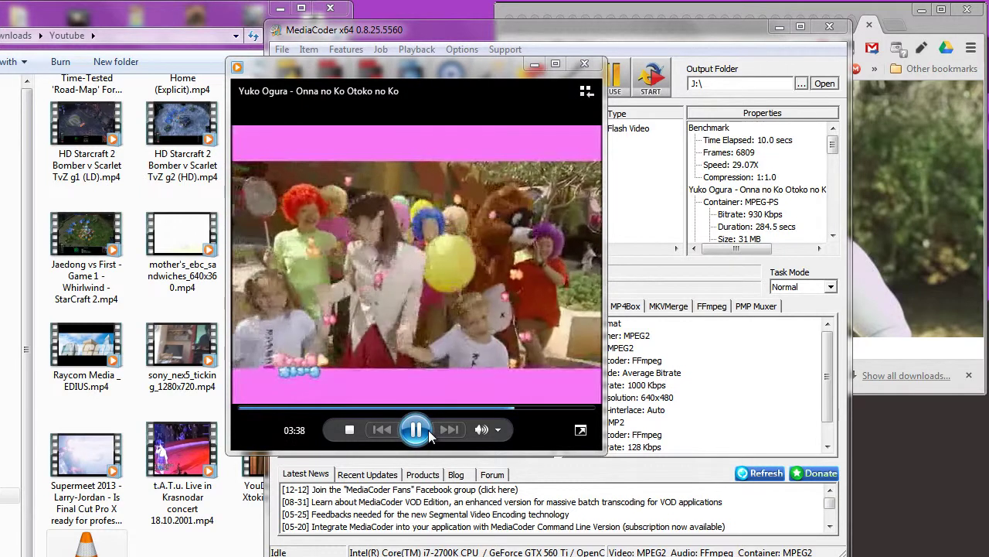
pyautogui.click(428, 430)
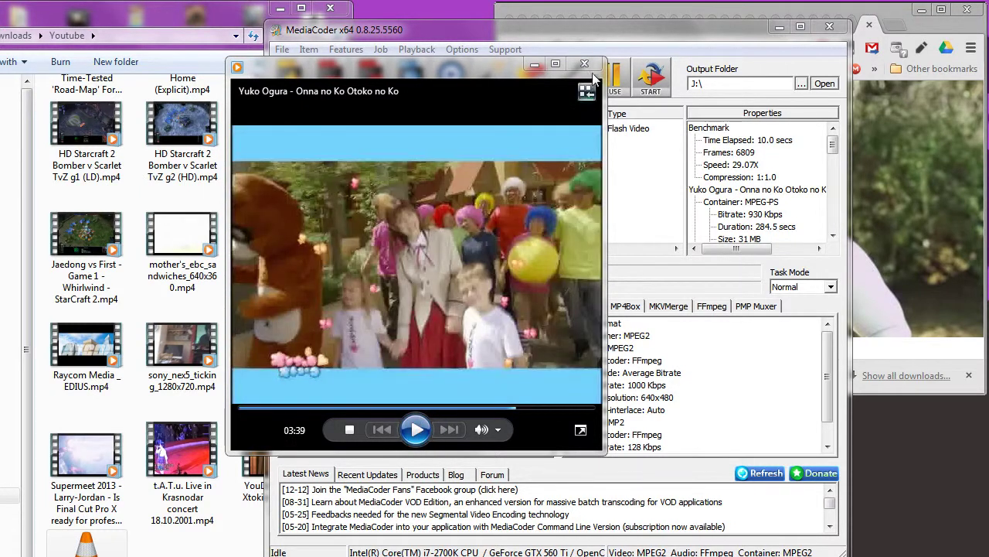
pyautogui.click(585, 65)
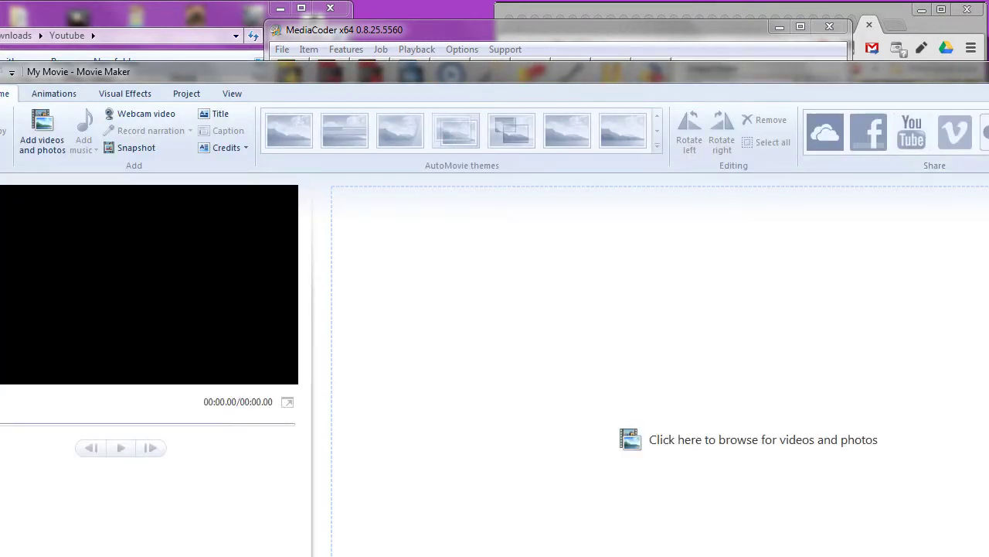
# - Arrange Movie Maker at the top-left and the folder window on the right side
pyautogui.moveTo(481, 72); pyautogui.dragTo(569, 32)
pyautogui.moveTo(713, 456); pyautogui.dragTo(973, 540)
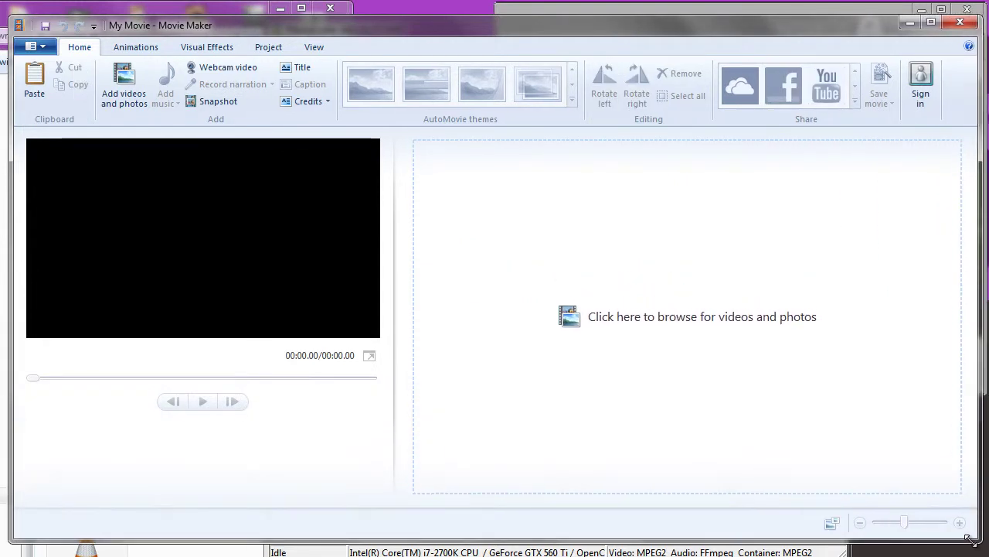
pyautogui.moveTo(0, 464); pyautogui.dragTo(534, 132)
# - Drag the converted .mpg file from My Book (J:) onto the Movie Maker storyboard
pyautogui.scroll(-6, 572, 279)
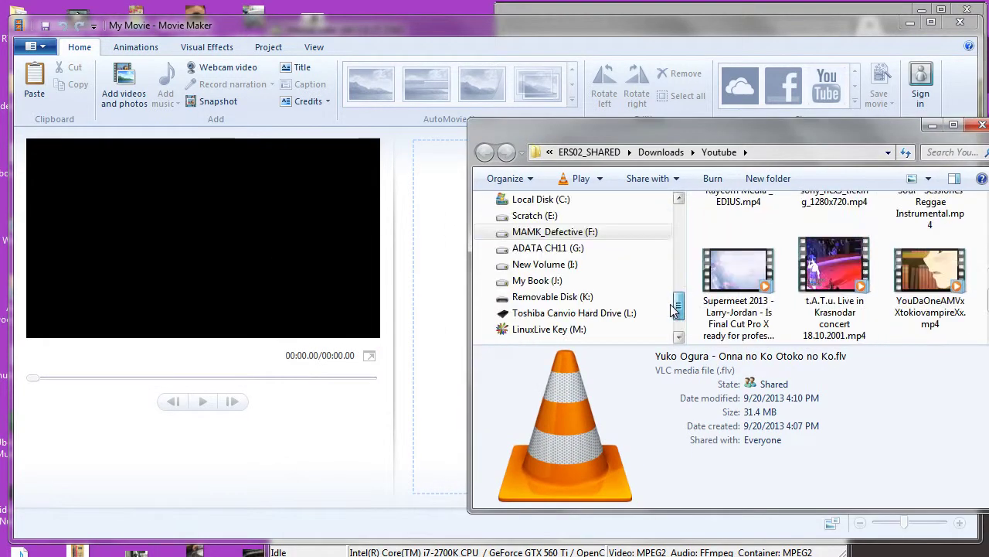
pyautogui.click(619, 264)
pyautogui.click(766, 223)
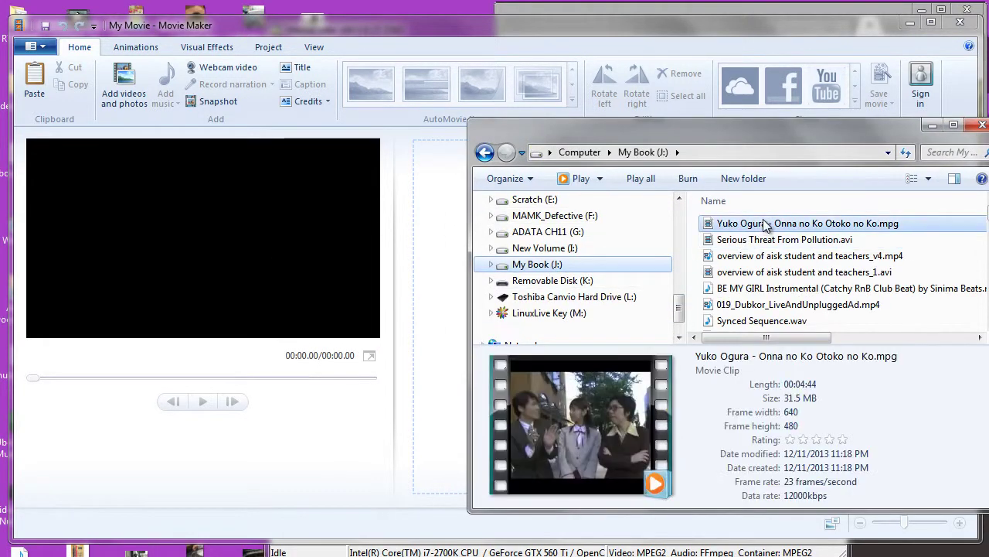
pyautogui.moveTo(765, 224); pyautogui.dragTo(430, 257)
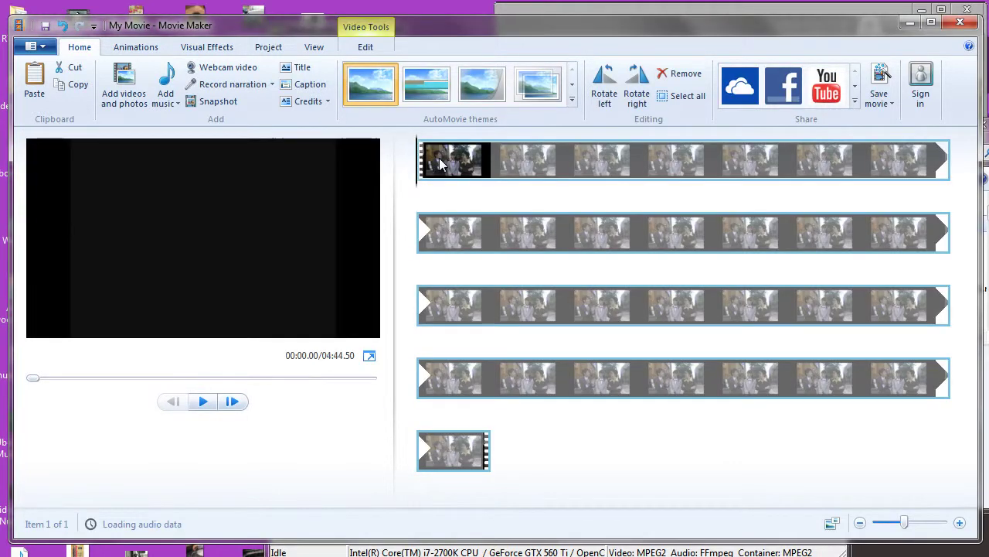
# - Trim the clip to start at 00:09.87 and end at about 00:39.30
pyautogui.click(493, 170)
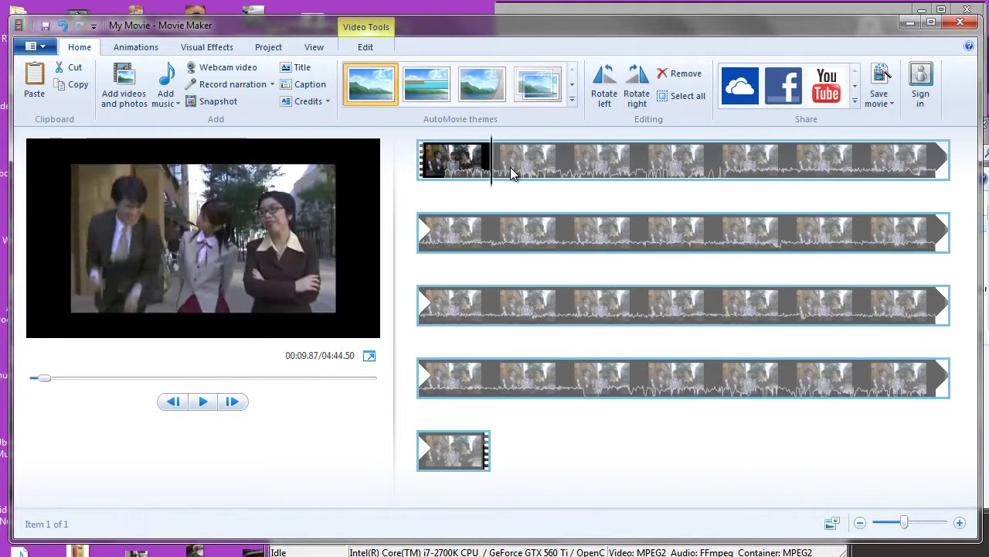
pyautogui.press('Delete')
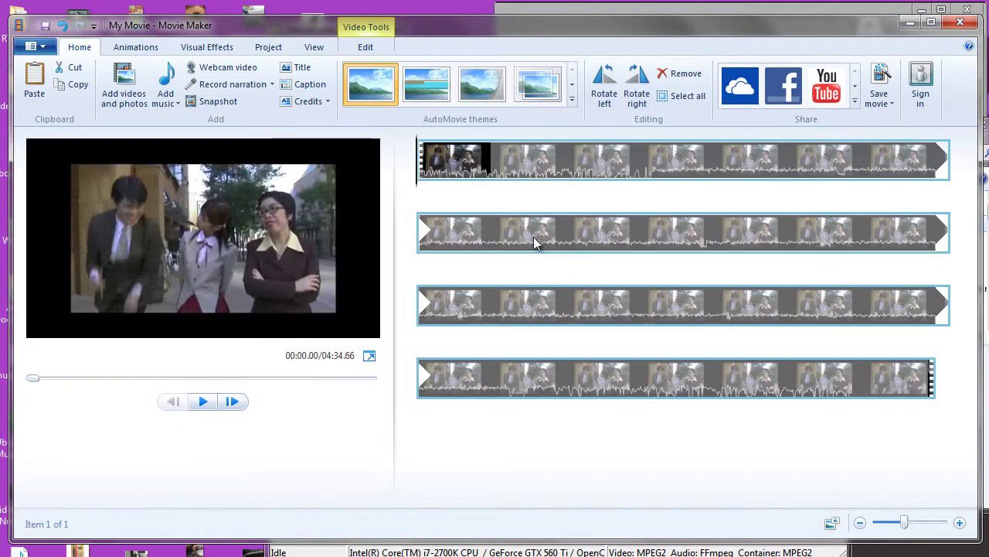
pyautogui.click(719, 172)
pyautogui.press('o')
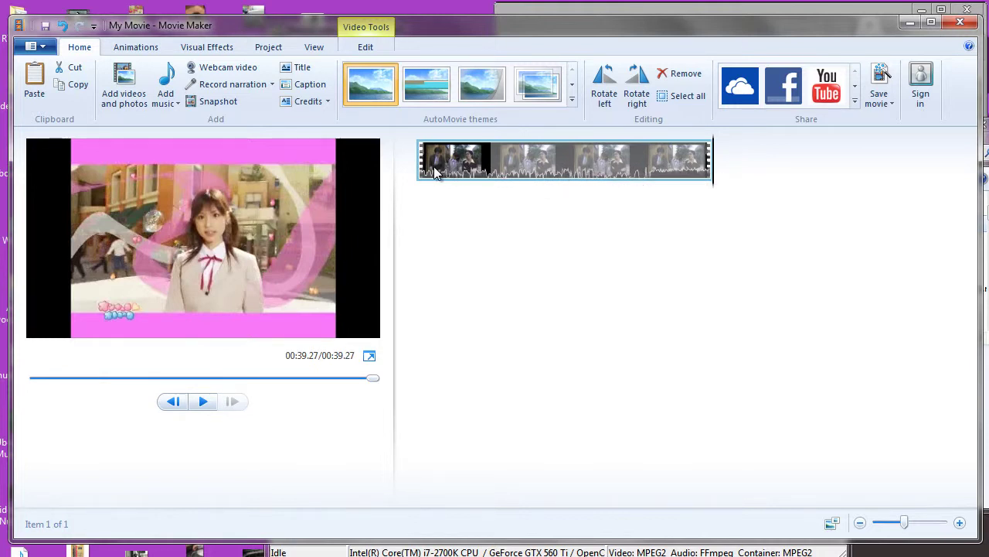
# - Preview the trimmed clip, checking 00:19.67 and 00:29.50, then close Movie Maker
pyautogui.press('space')
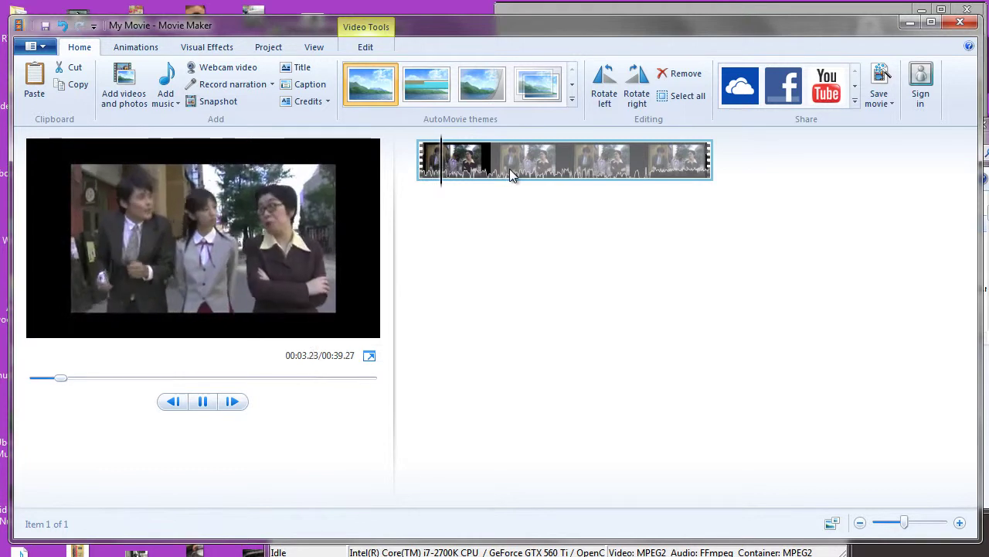
pyautogui.press('space')
pyautogui.click(593, 173)
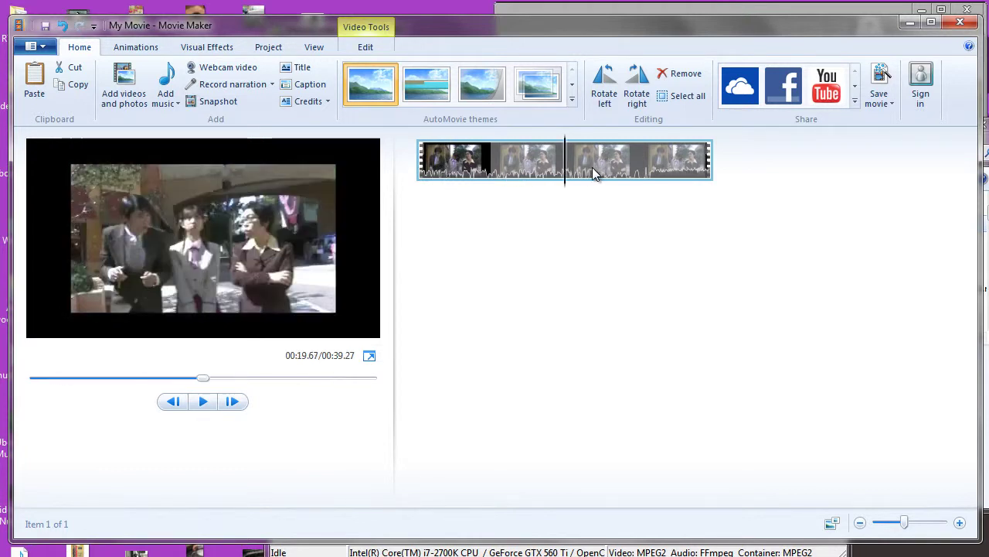
pyautogui.click(649, 170)
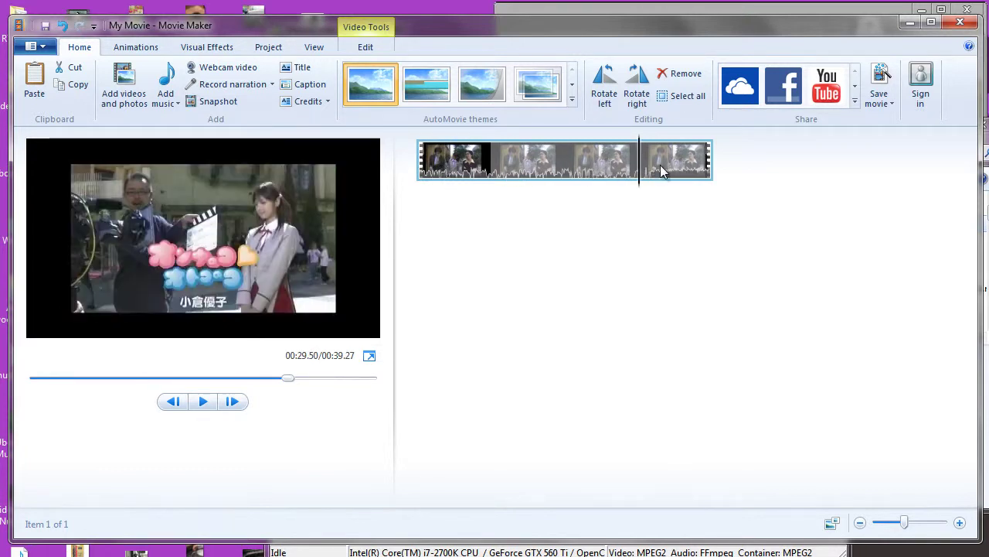
pyautogui.press('space')
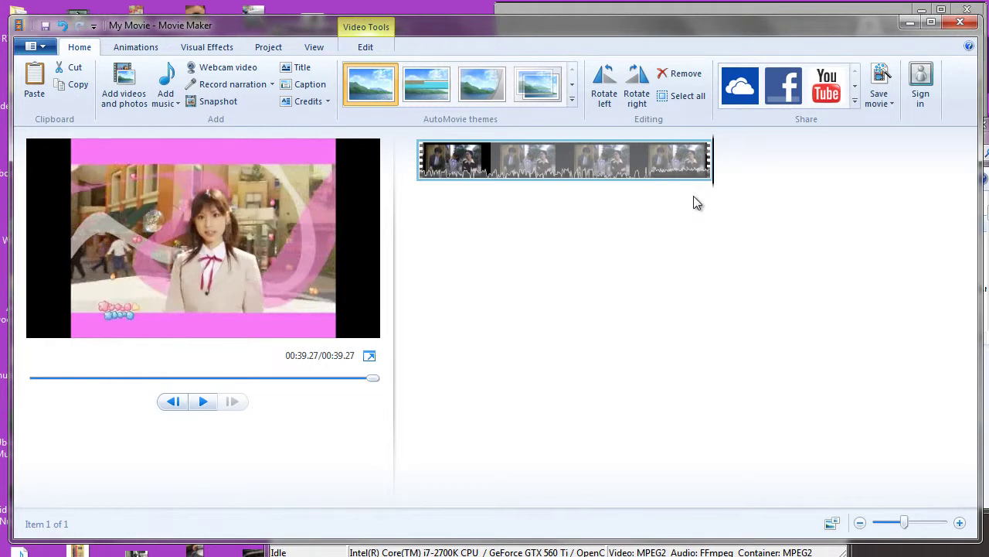
pyautogui.click(958, 25)
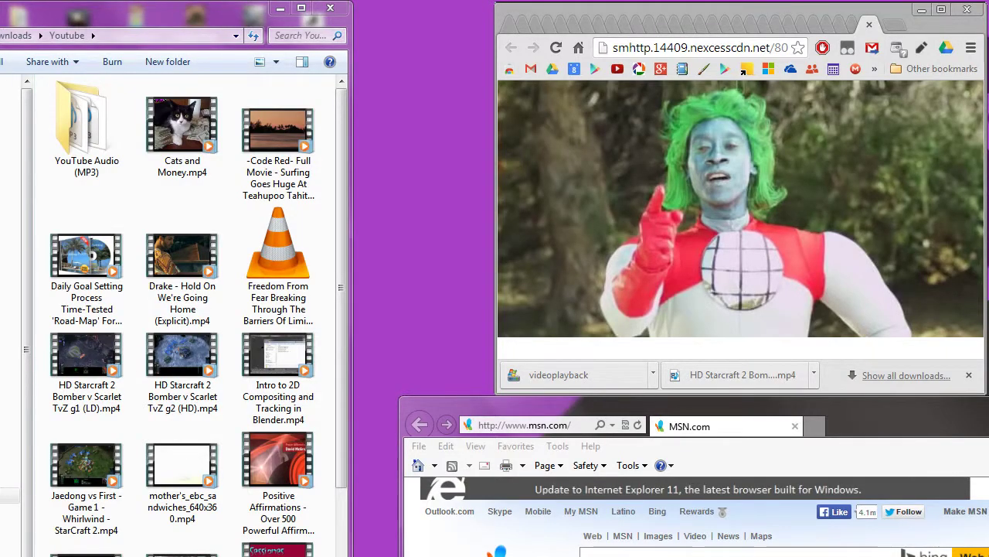